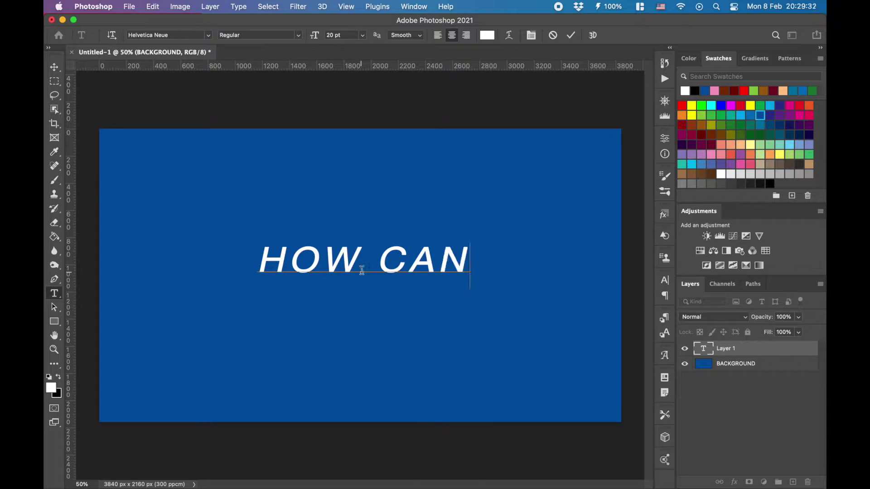
Complete the new text line so it reads "HOW CAN I TRUST YOU" and commit it
text(RU)
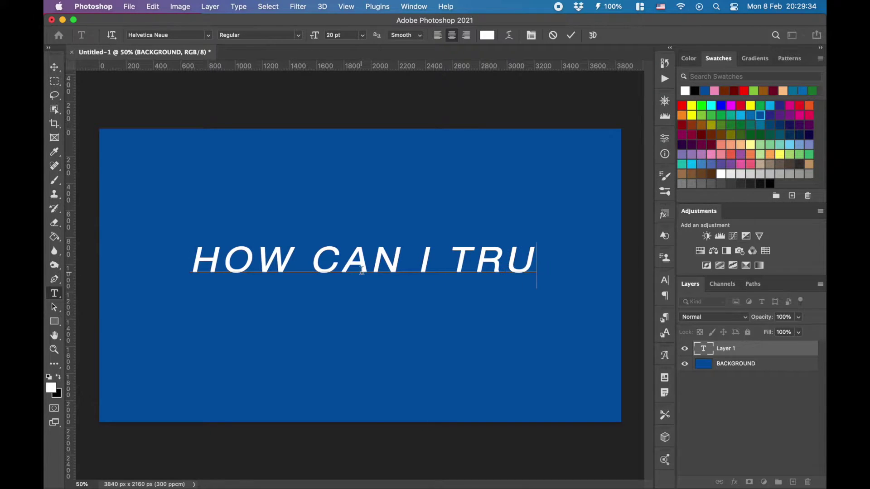
text(ST YOU)
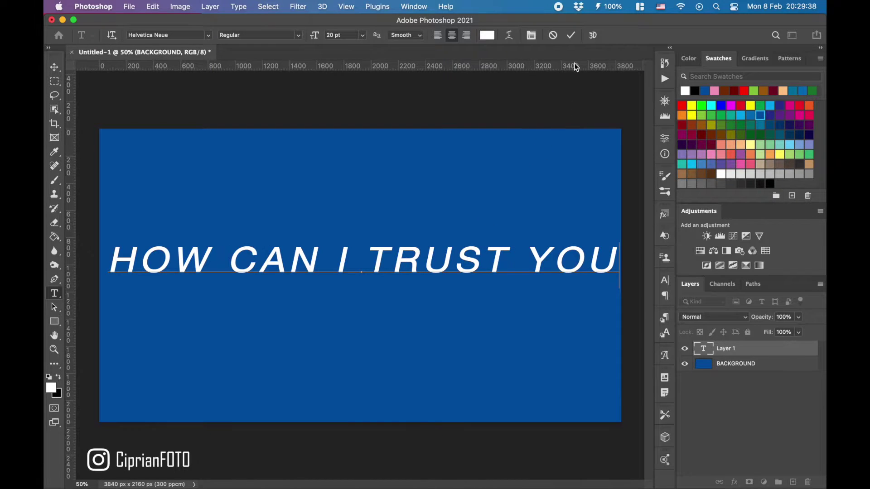
click(571, 35)
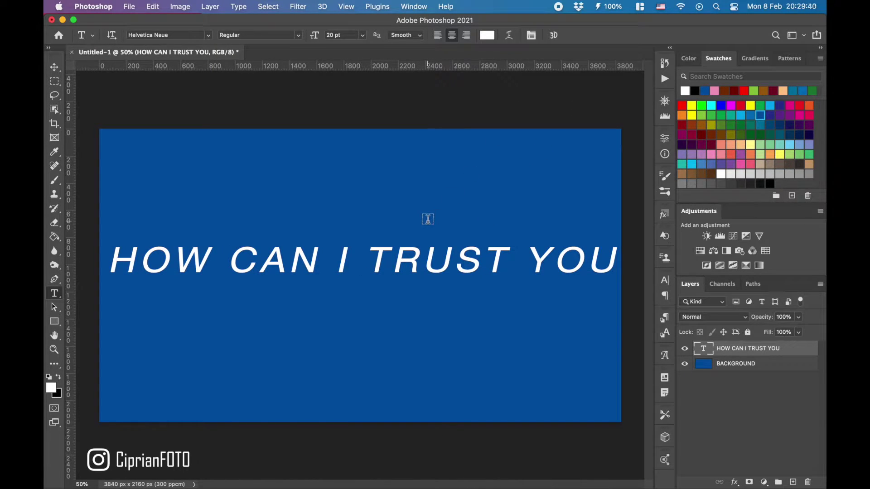
Move the "HOW CAN I TRUST YOU" text up above the canvas centre and scale it proportionally to 90%
key(v)
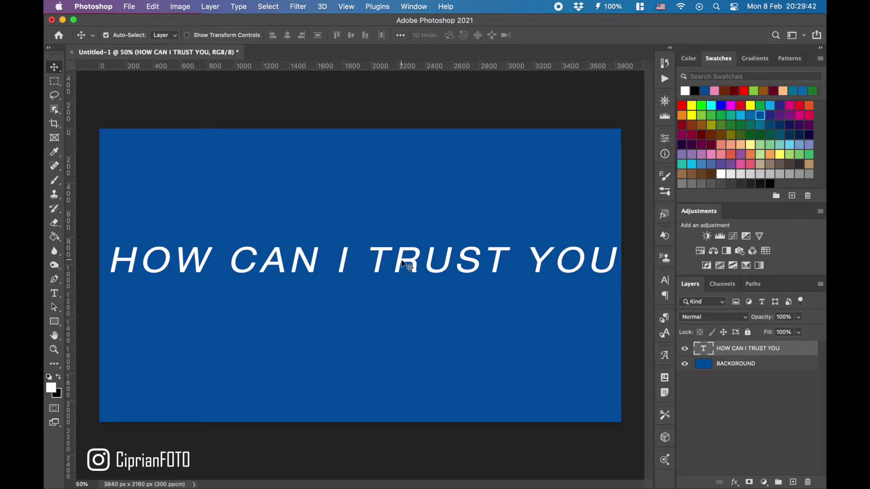
drag(401, 263, 401, 232)
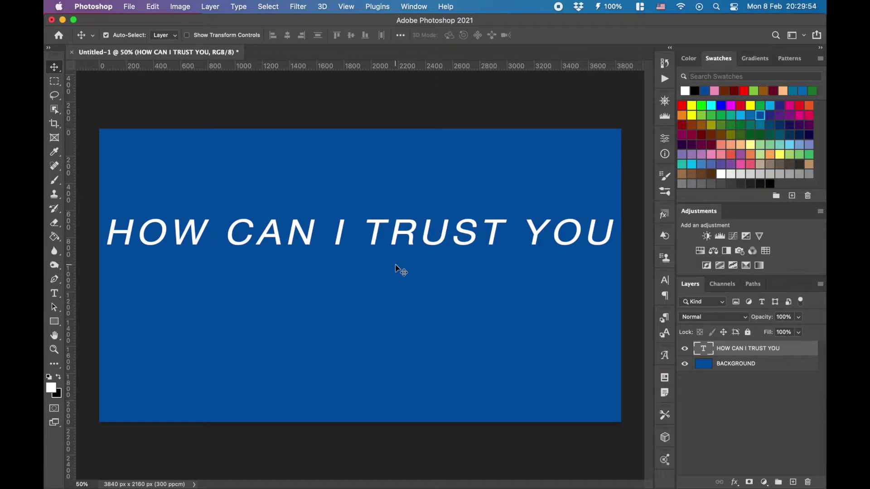
key(super)
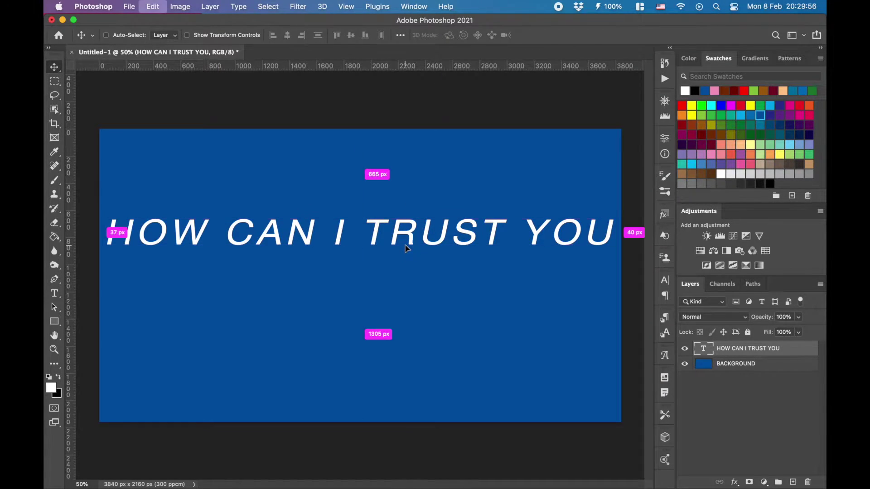
key(super+t)
click(320, 35)
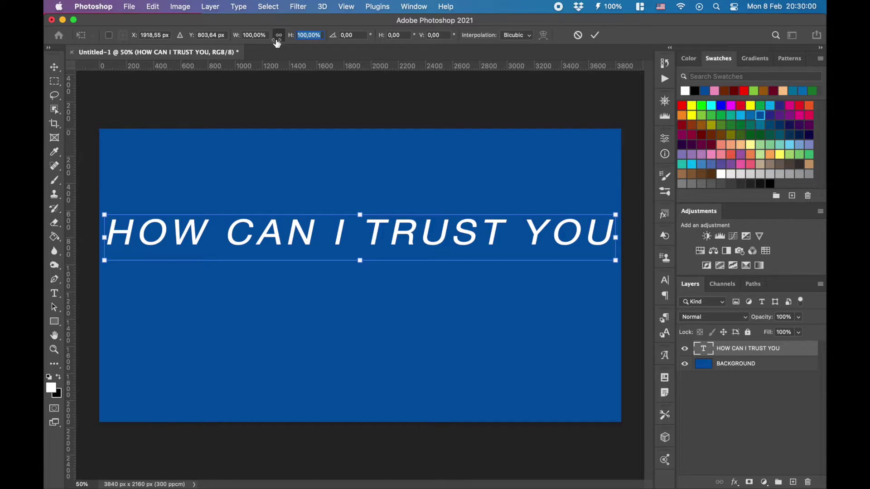
click(278, 36)
text(90)
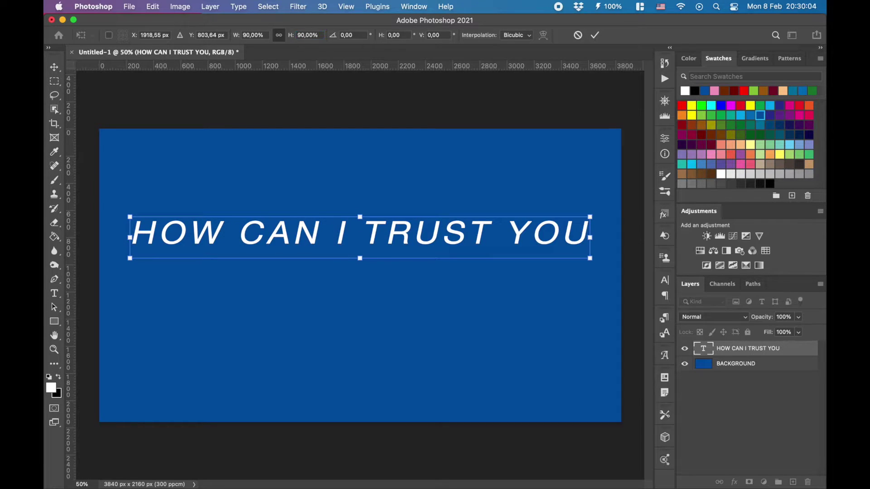
click(594, 35)
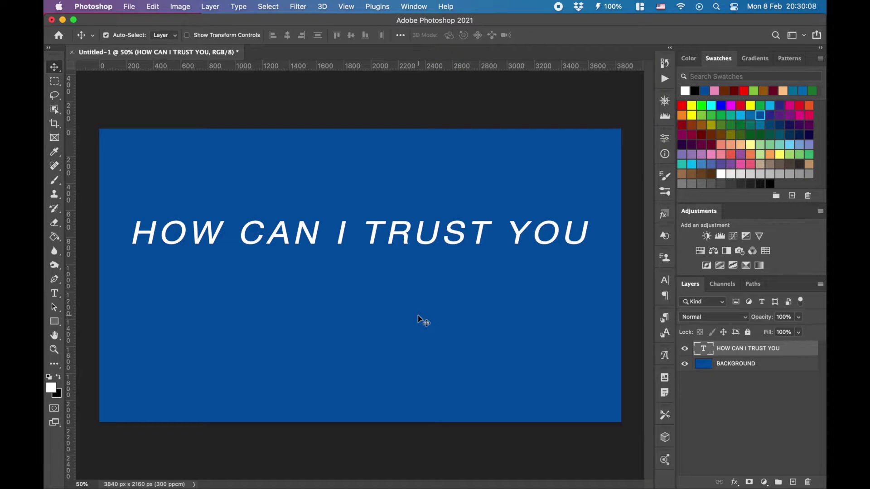
Select the upper half of the text with a rectangular marquee and add a layer mask from that selection
click(54, 81)
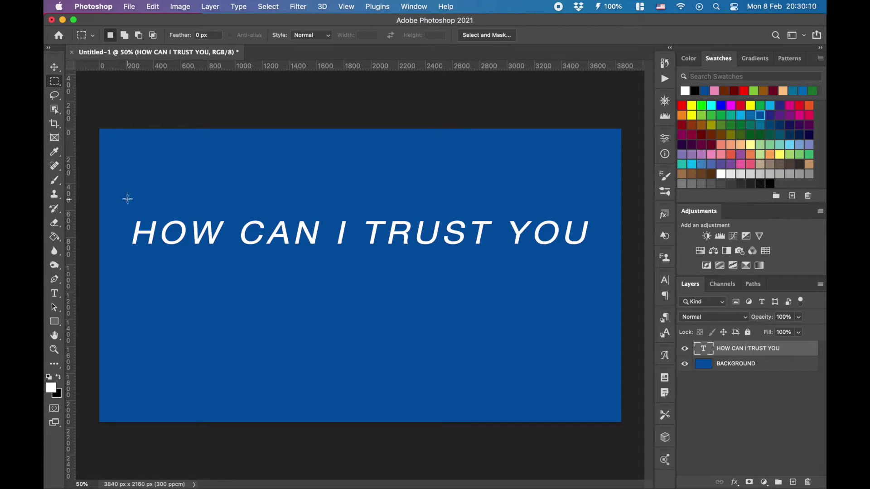
drag(117, 155, 607, 232)
click(749, 482)
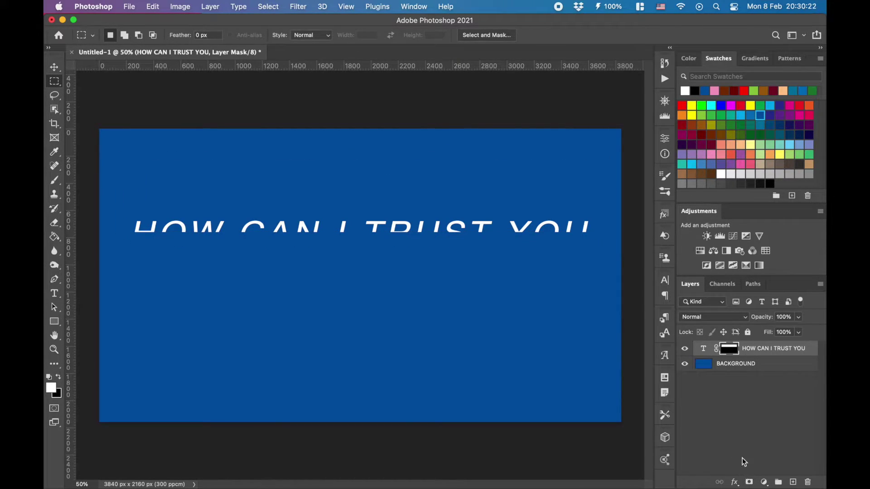
Duplicate the masked text layer and invert the copy's mask to reveal the lower half of the letters
click(708, 351)
drag(706, 351, 793, 482)
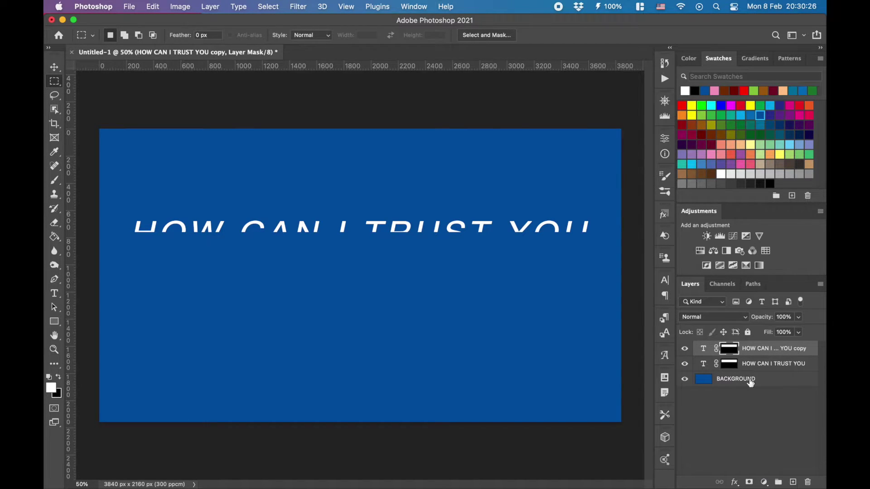
drag(730, 358, 730, 358)
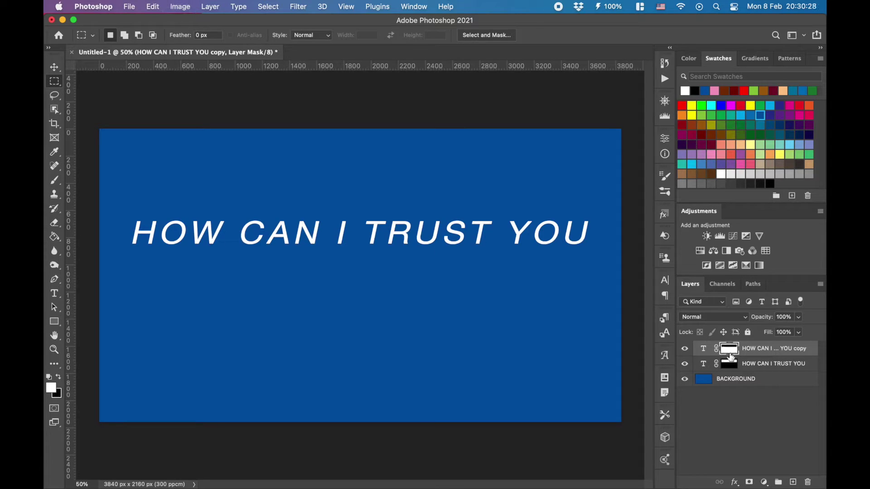
Nudge the lower half of the text slightly down and to the right to open a slice gap
click(55, 68)
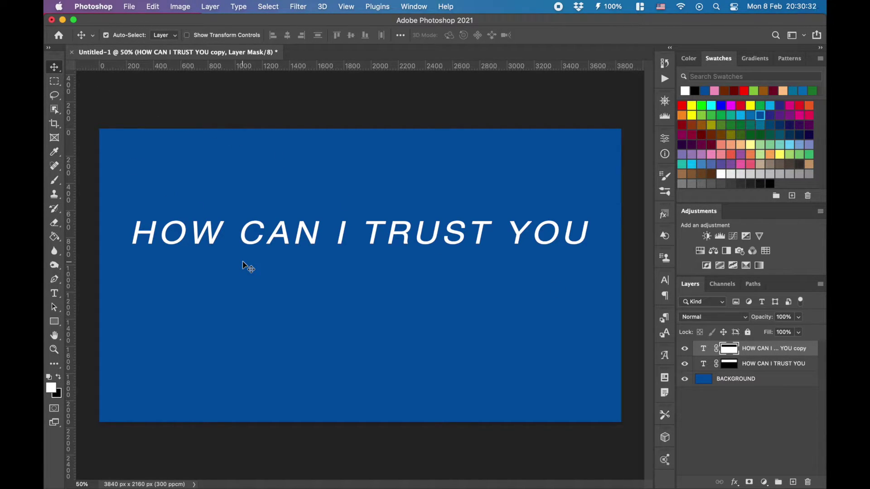
drag(245, 265, 248, 267)
key(Down)
key(Down)
key(Right)
key(Right)
key(Right)
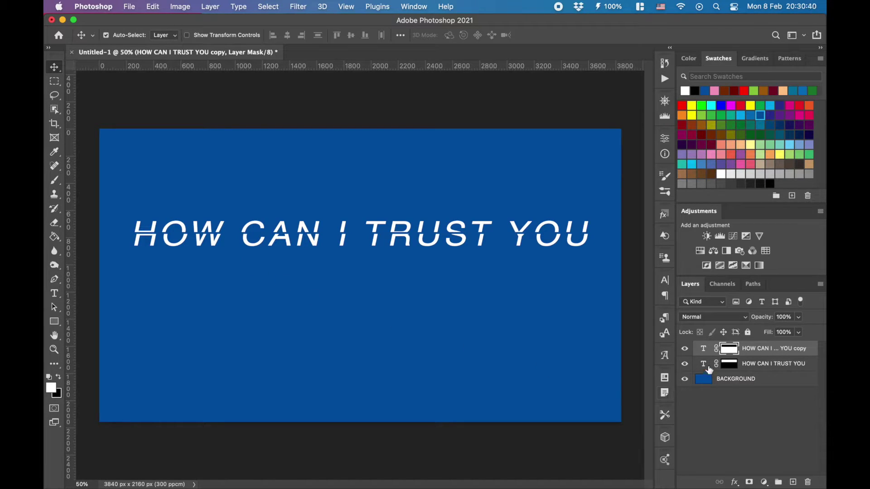
Add a new layer above the text copy and name it "SHADOW 1"
click(703, 349)
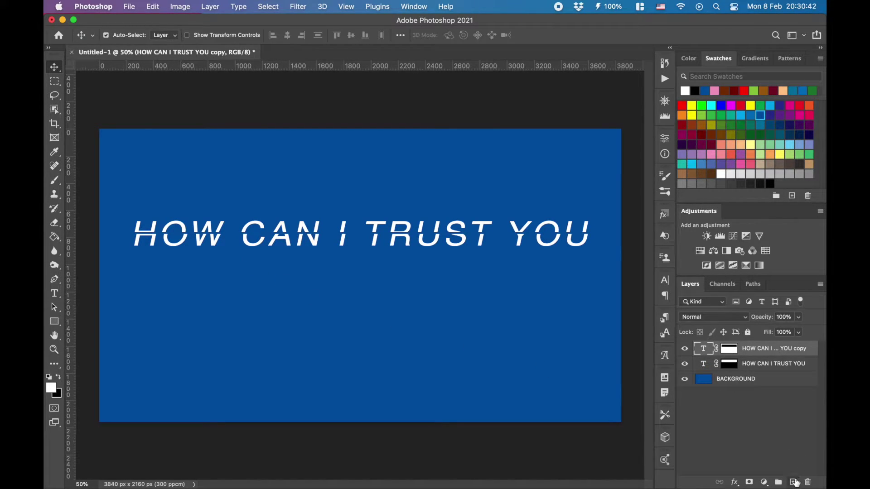
click(793, 482)
text(SHADOW 1)
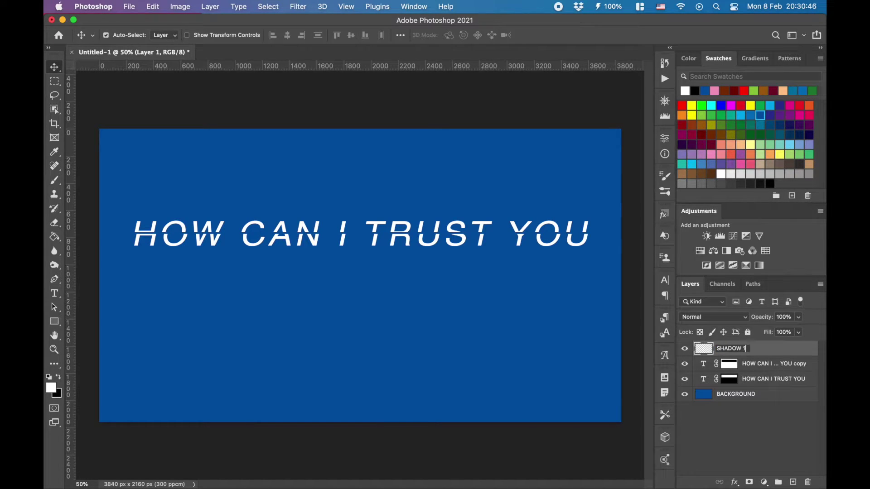
key(Return)
Load the text copy's mask as a selection, paint a black 20% opacity shadow along the slice on SHADOW 1, and deselect
drag(735, 363, 729, 372)
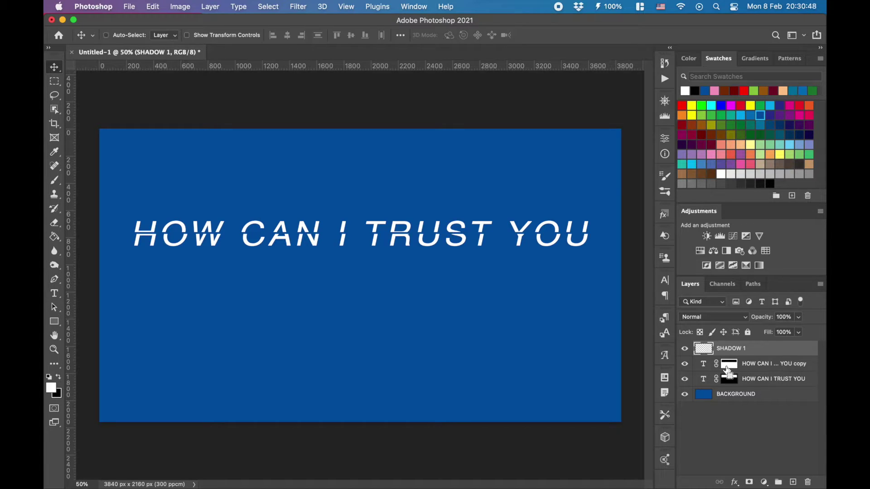
super+click(727, 367)
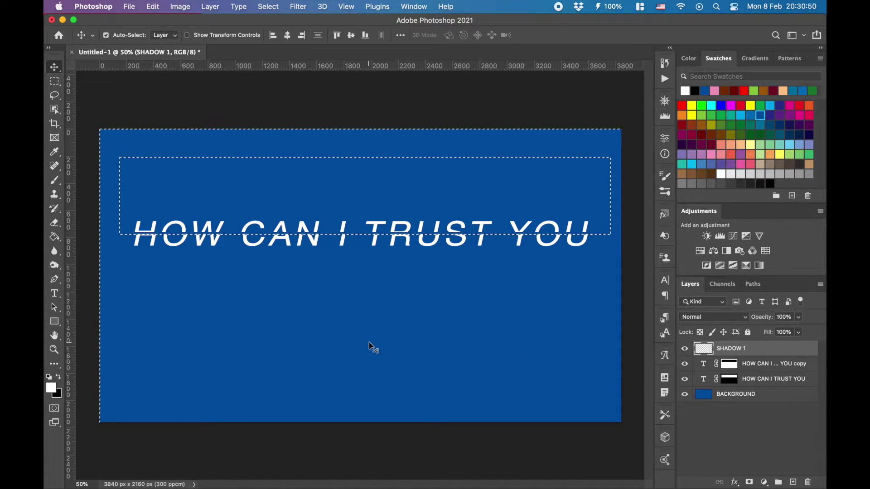
key(x)
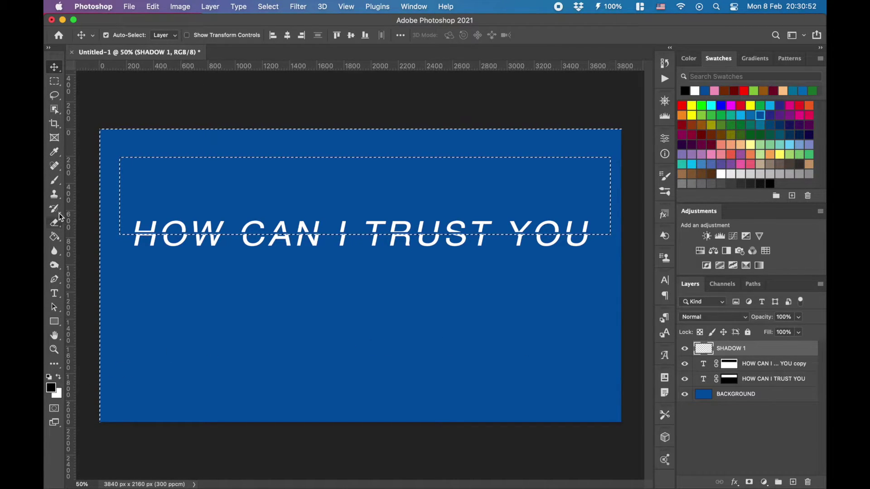
click(55, 182)
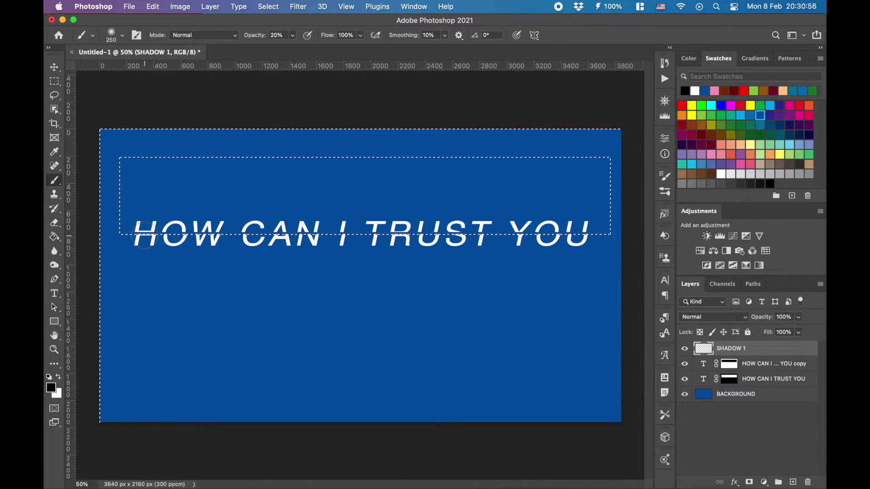
mouse_move(144, 236)
mouse_down()
mouse_move(358, 234)
mouse_move(402, 242)
mouse_move(536, 223)
mouse_move(562, 238)
mouse_move(581, 233)
mouse_up()
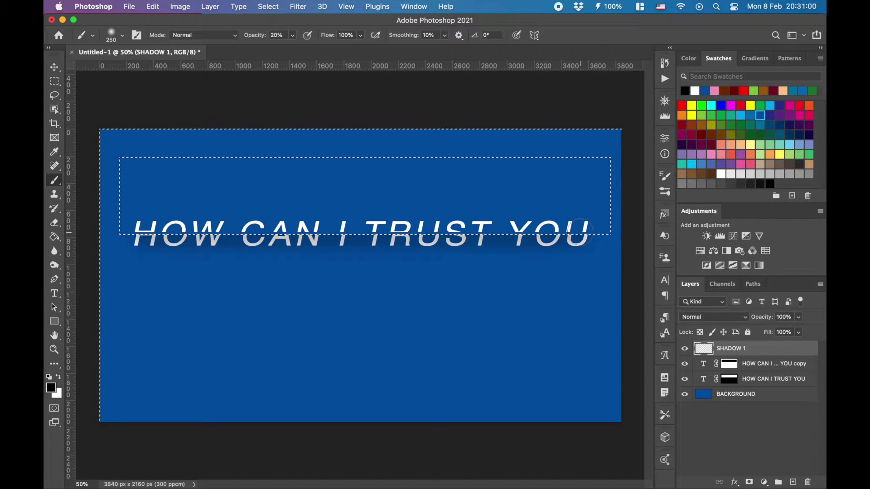
key(super+d)
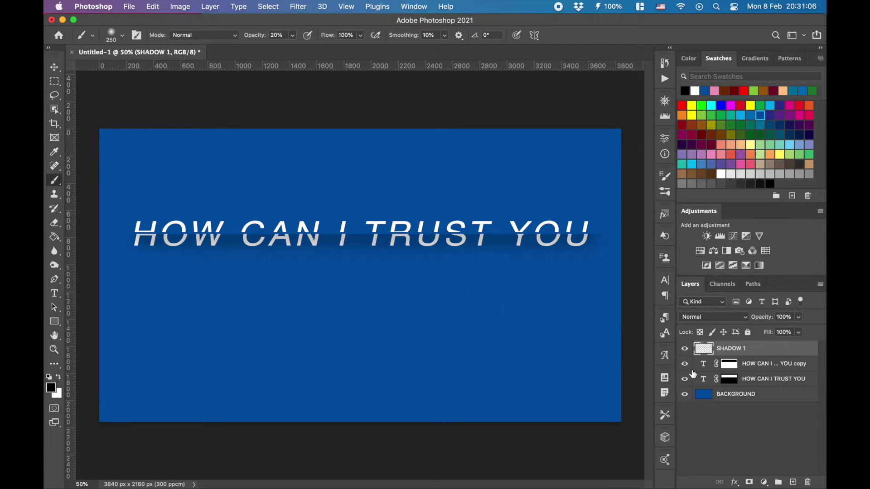
Add the white text "WHEN I CAN'T TRUST ME?" below the first line, on a new layer directly above BACKGROUND
key(v)
key(x)
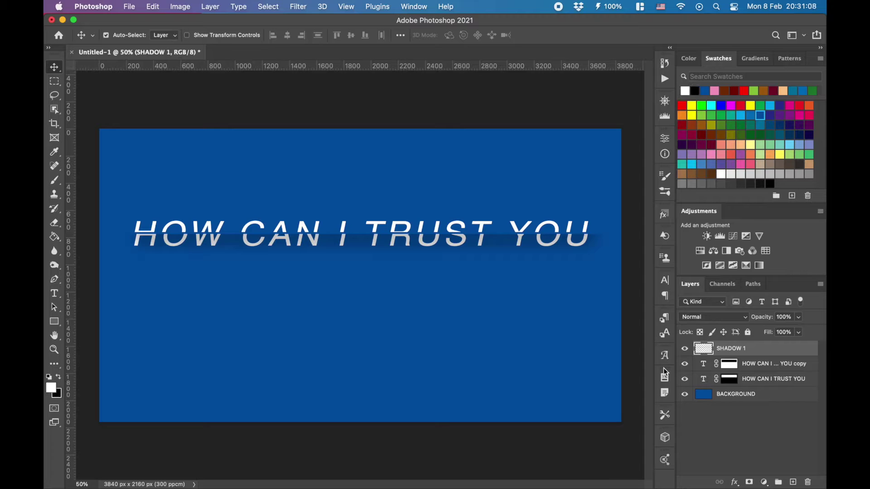
click(708, 401)
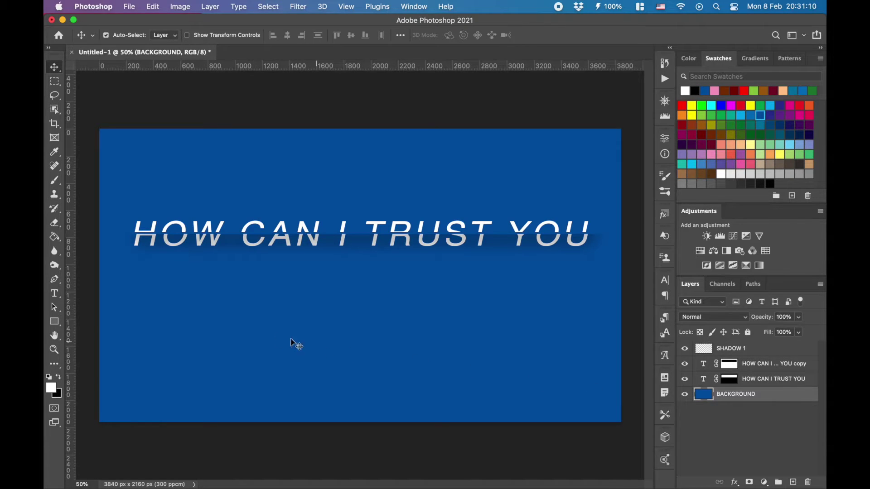
click(55, 294)
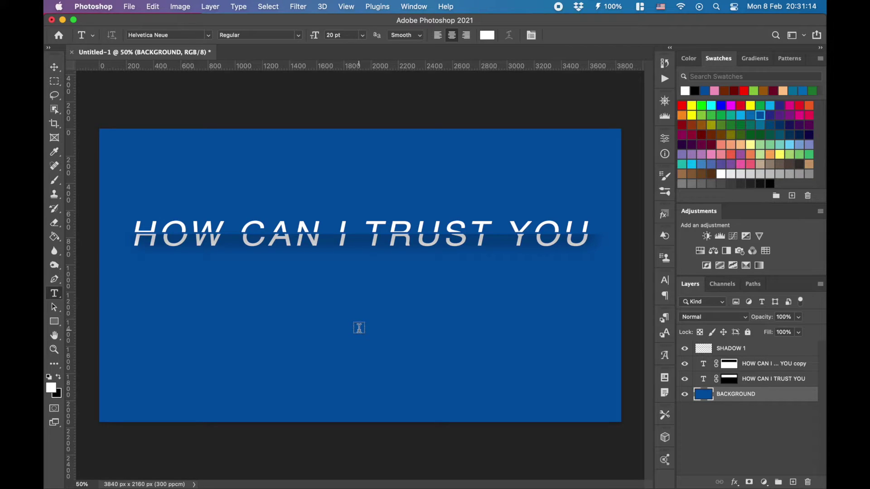
click(359, 328)
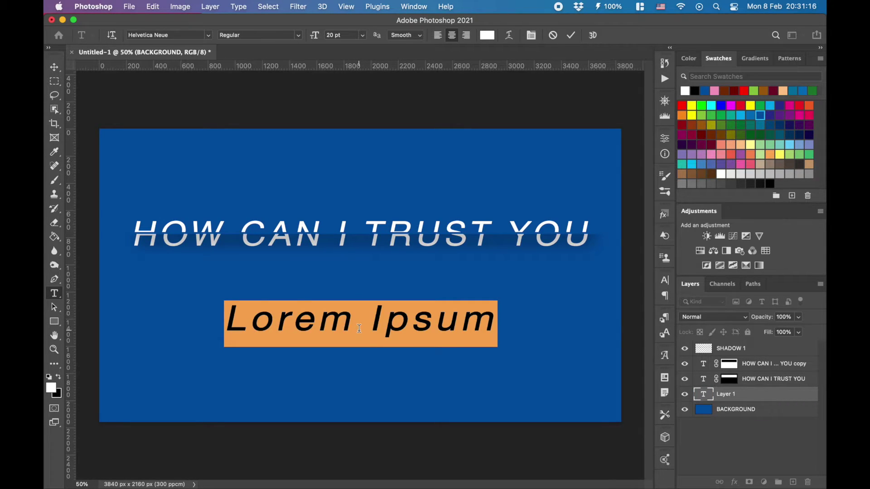
text(WHEN )
text(I CAN)
text('T T)
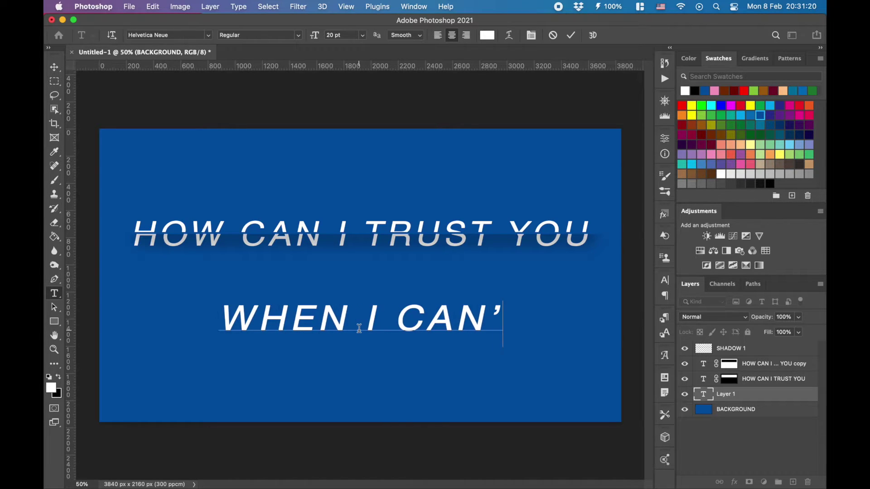
text(RUST ME?)
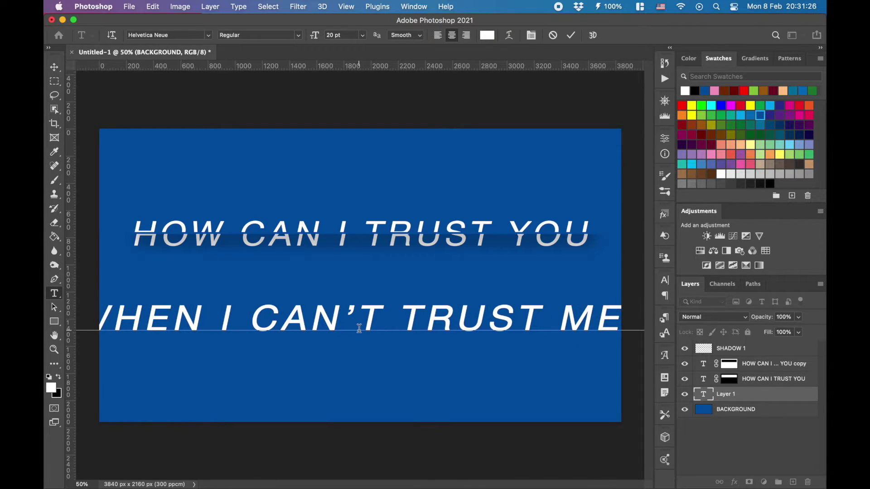
click(571, 35)
Scale the "WHEN I CAN'T TRUST ME?" text proportionally so both of its ends align with the first line
key(super+t)
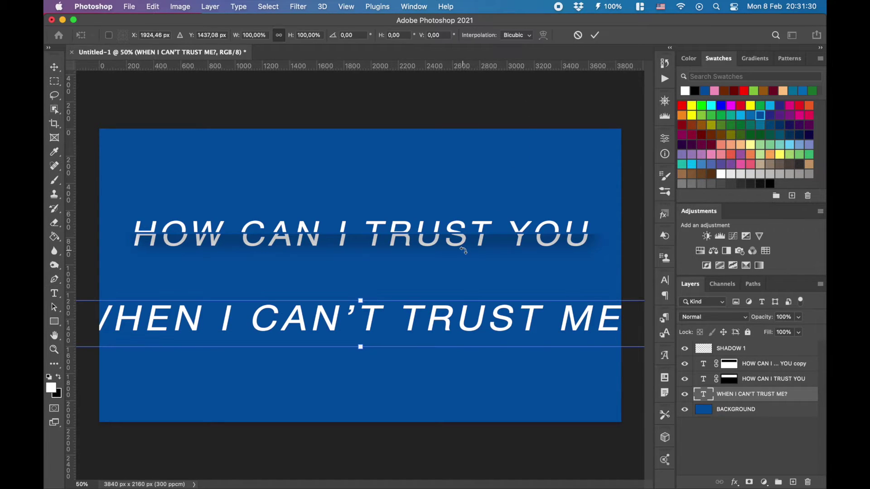
key(super+minus)
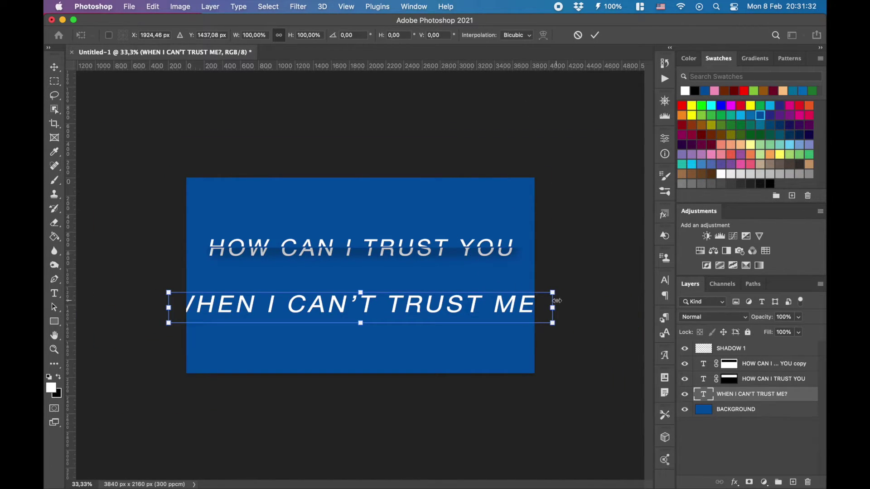
drag(539, 308, 513, 307)
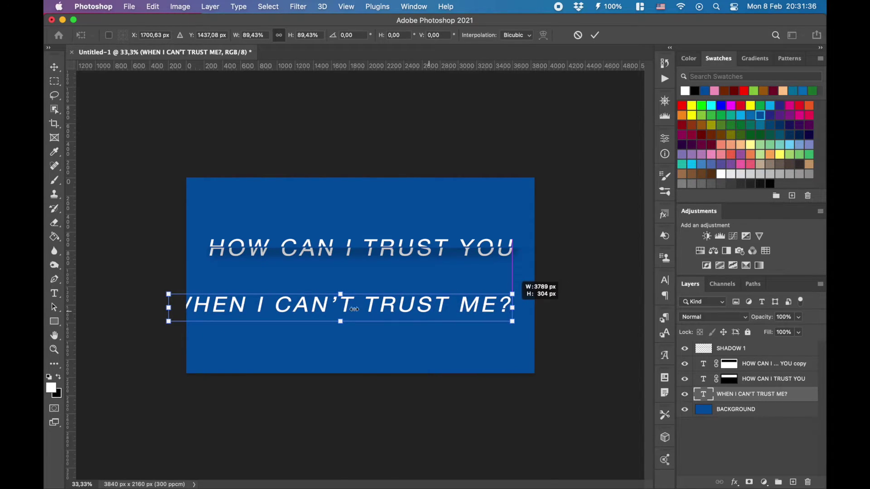
drag(170, 309, 210, 310)
key(super+0)
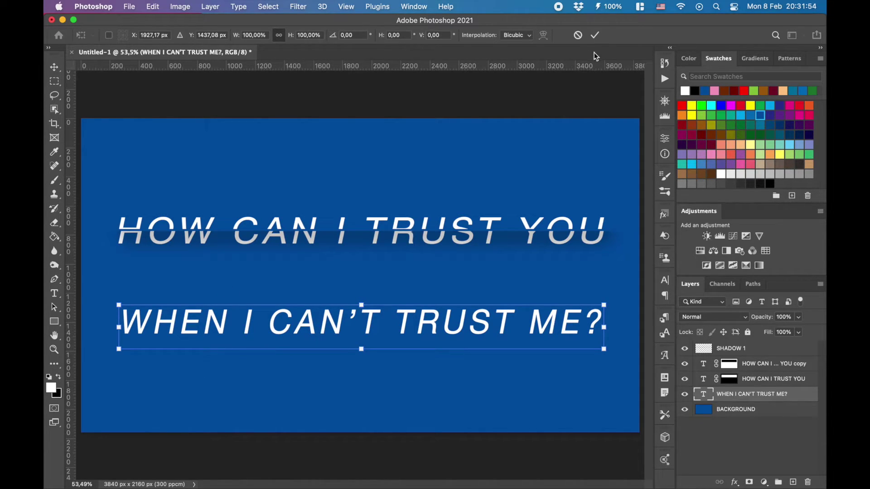
click(595, 35)
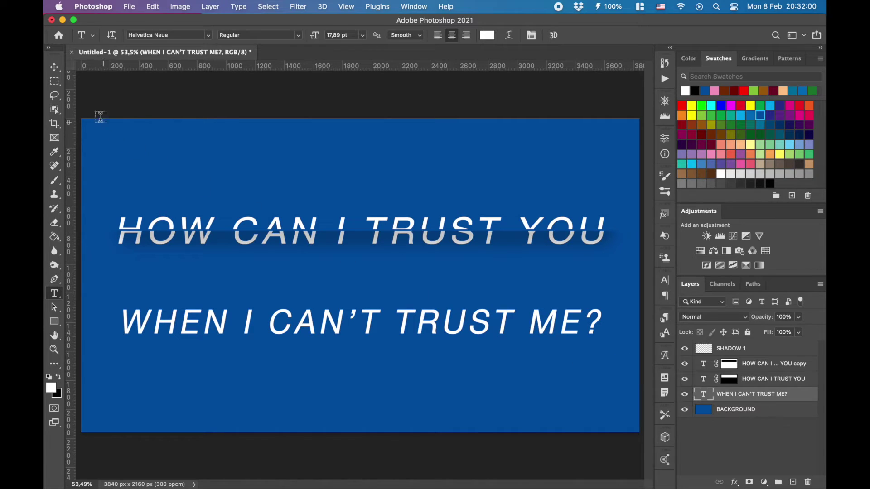
Mask the "WHEN I CAN'T TRUST ME?" layer with a rectangular selection so only the upper half of the letters shows
click(55, 82)
drag(106, 252, 615, 321)
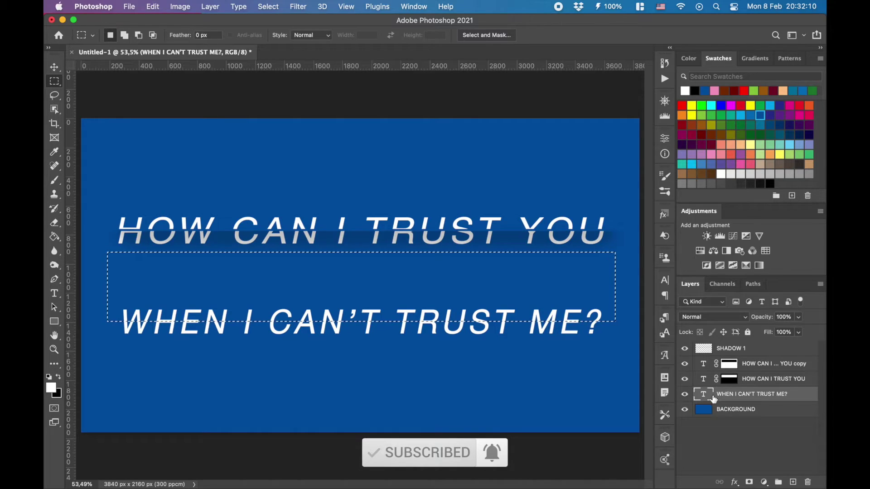
click(749, 482)
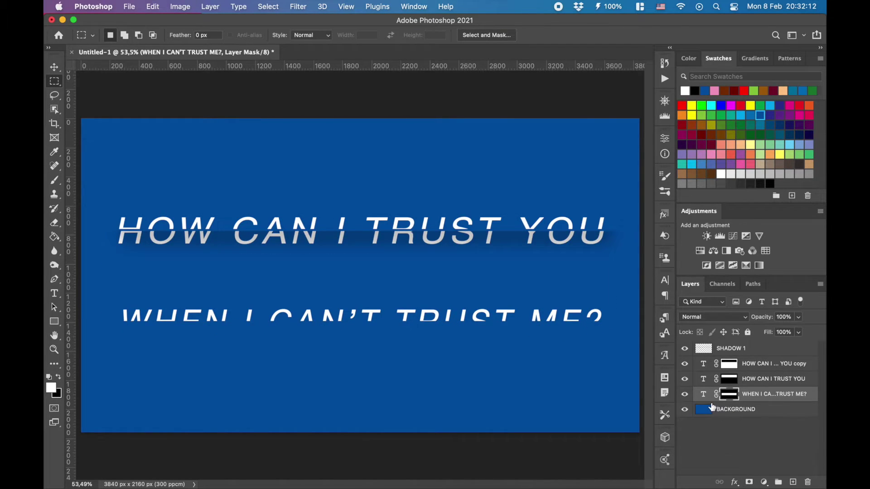
Duplicate the masked "WHEN I CAN'T TRUST ME?" layer with its mask inverted, and nudge the copy slightly right and down
drag(705, 397, 792, 482)
key(super+i)
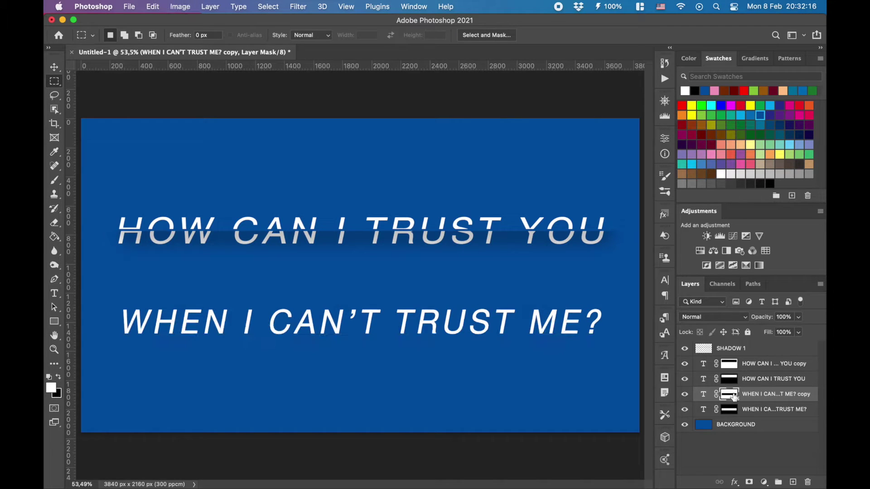
key(v)
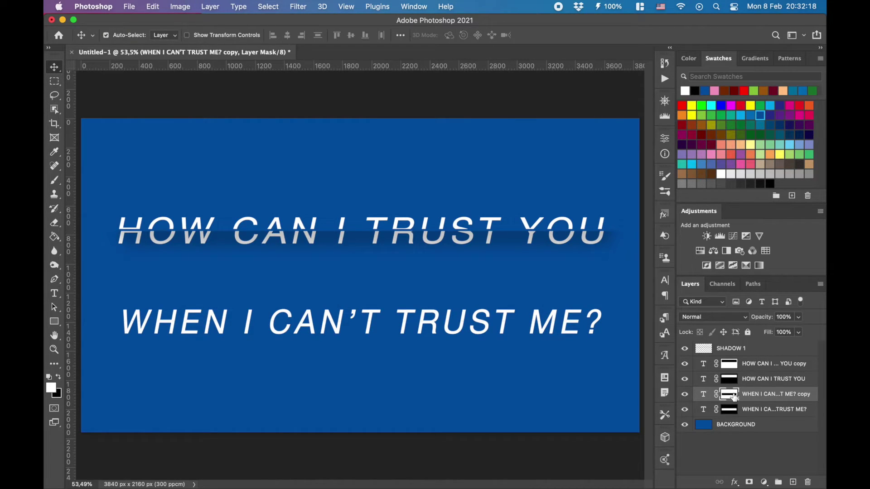
key(Right)
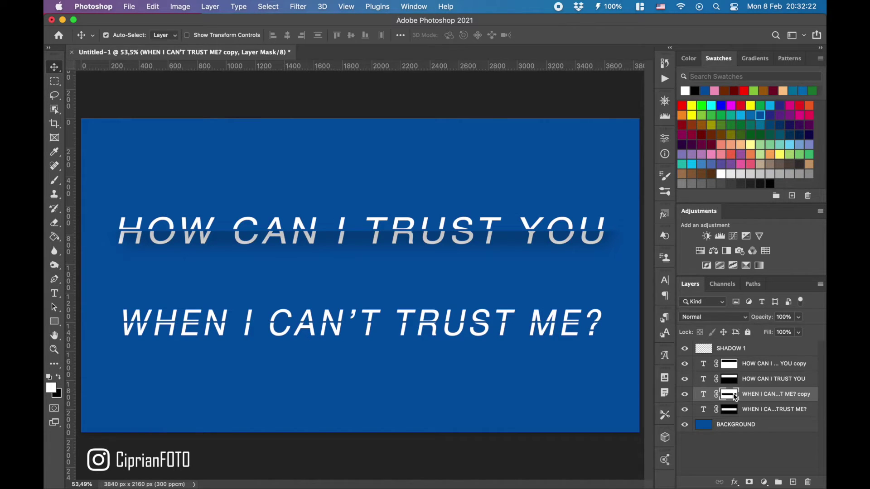
key(Right)
key(Right)
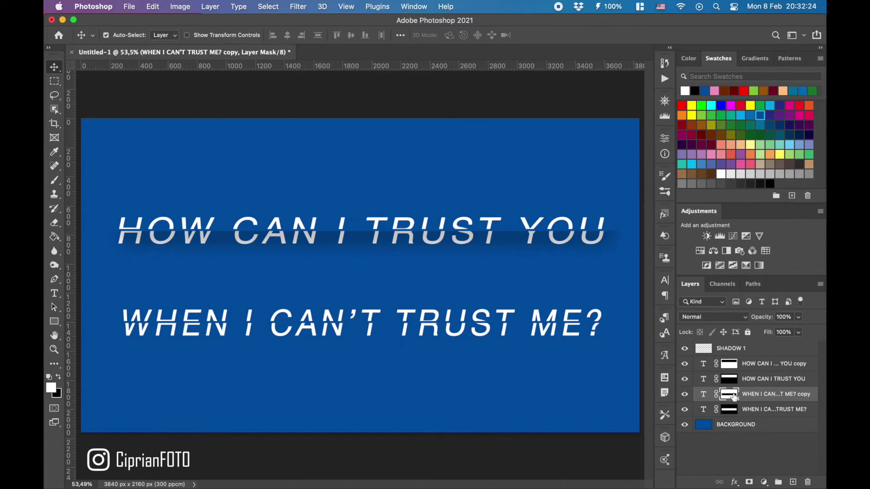
key(Right)
key(Right)
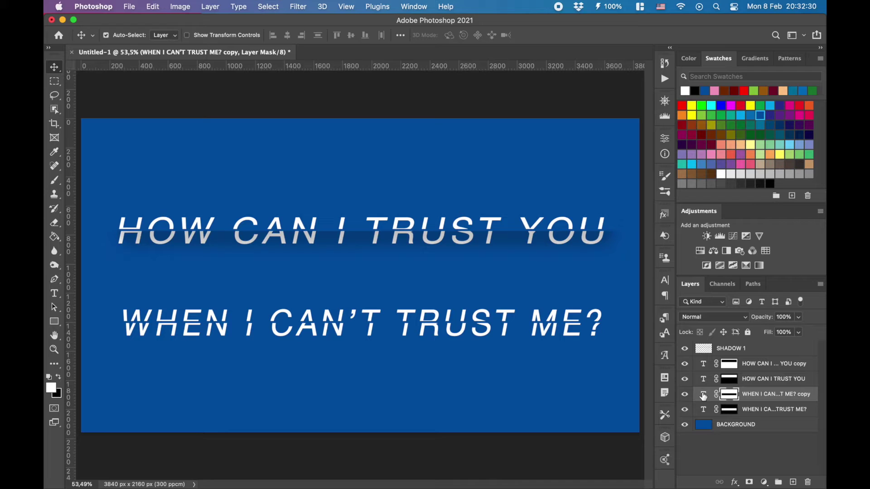
Add a new layer above the "WHEN I CAN'T TRUST ME?" copy and name it "SHADOW 2"
click(793, 481)
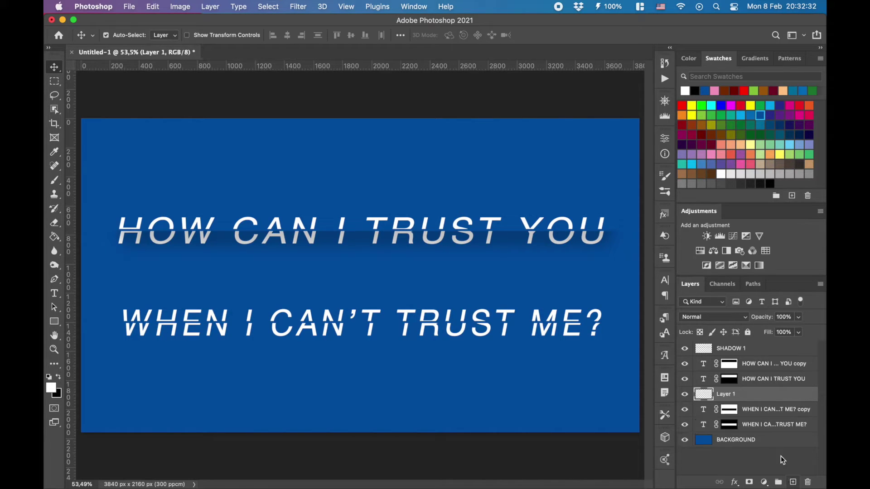
text(SHADOW 2)
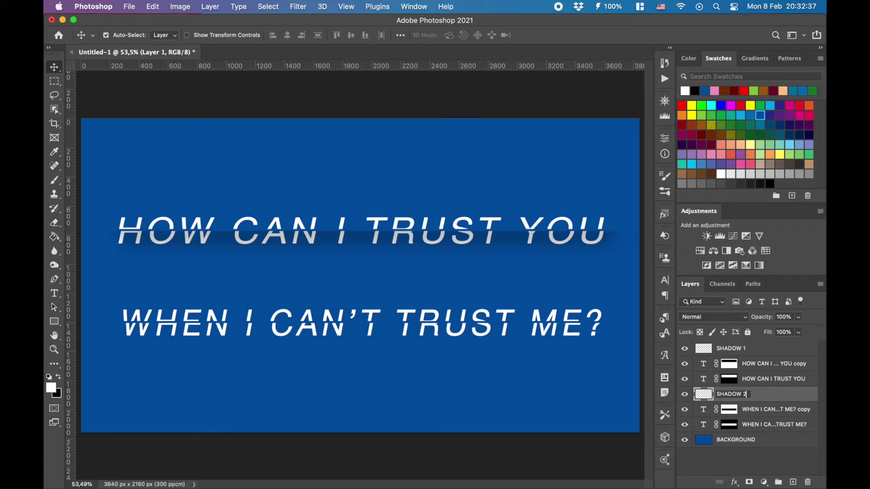
key(Return)
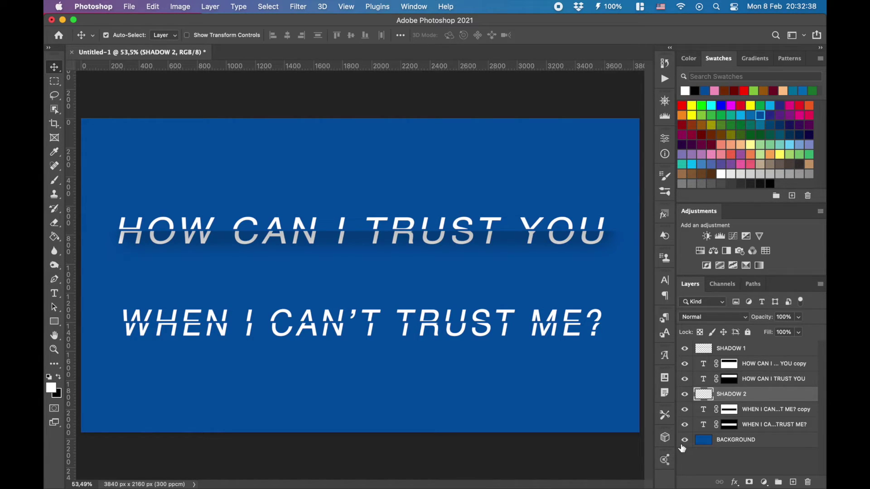
Load the second line's copy mask as a selection, paint a black 20% opacity shadow along the slice on SHADOW 2, and deselect
key(x)
key(b)
super+click(729, 409)
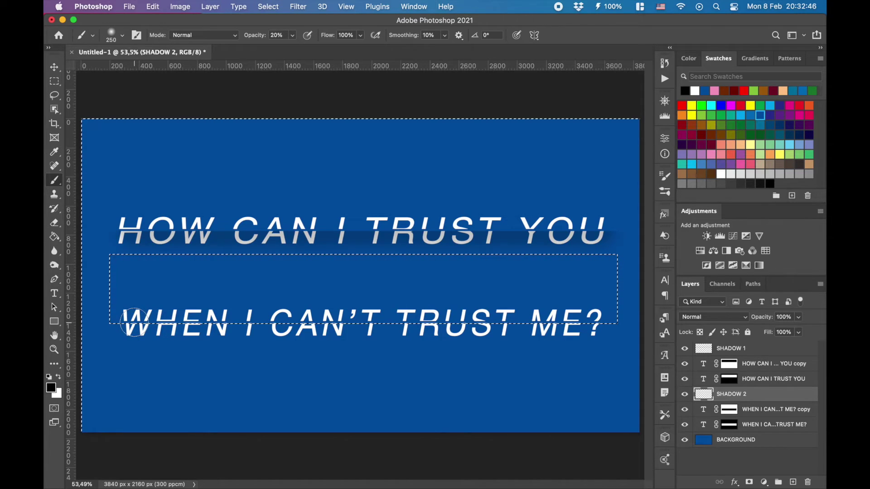
mouse_move(134, 323)
mouse_down()
mouse_move(299, 318)
mouse_move(599, 326)
mouse_up()
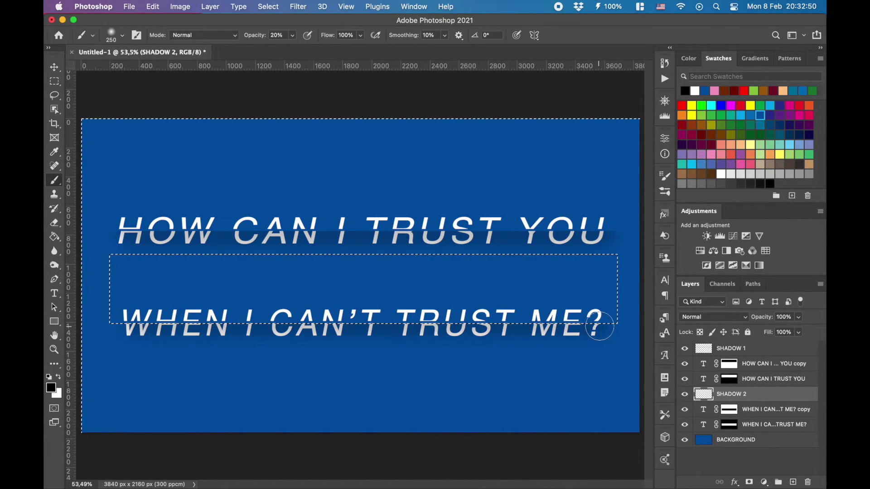
key(super+d)
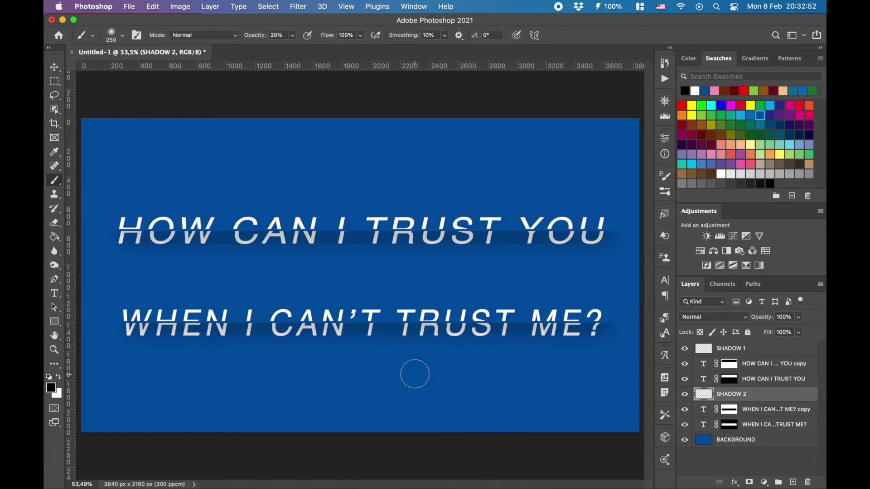
Start a white 7 pt text below the second line, on a new layer directly above BACKGROUND
key(alt+comma)
key(x)
click(55, 293)
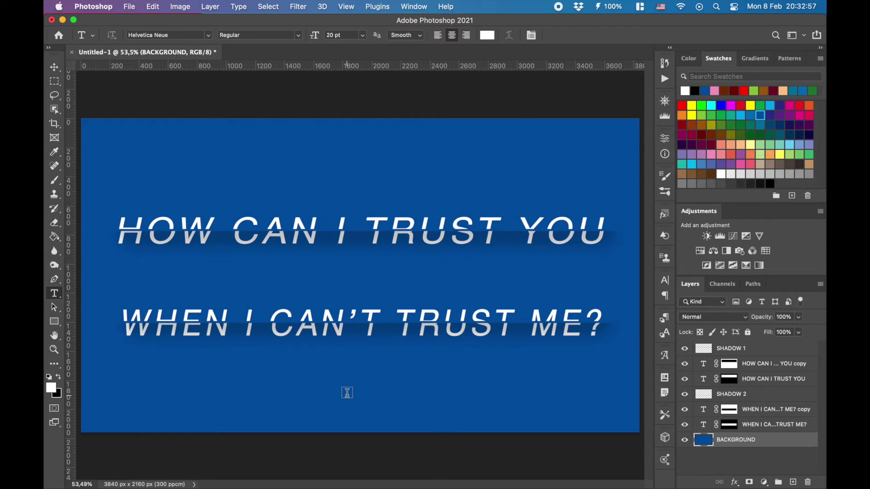
click(347, 392)
click(349, 35)
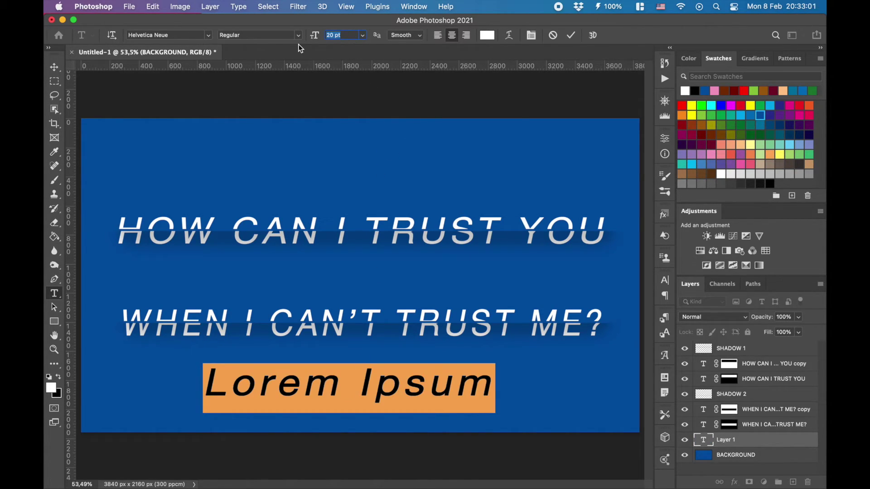
text(7)
key(Return)
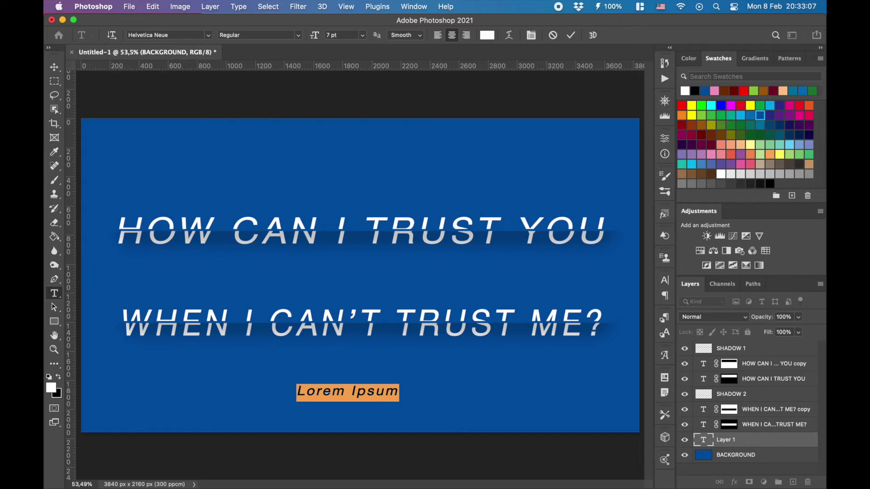
Enter "NAS - BOOK of RHYMES" as the small text and move it to the lower-right corner of the canvas
text(NAS)
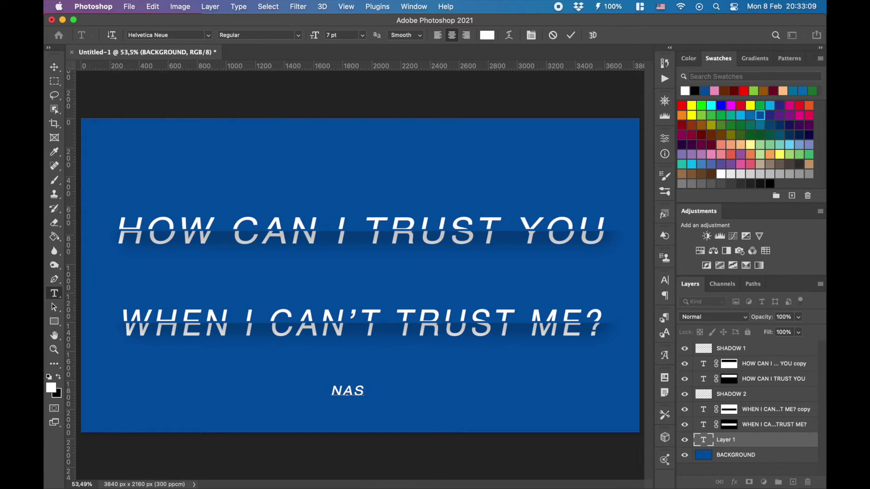
text( - )
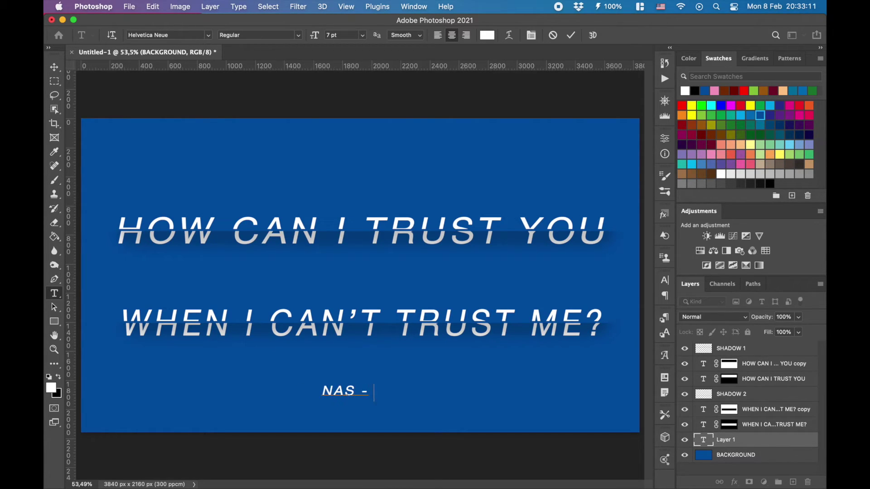
text(BOOK)
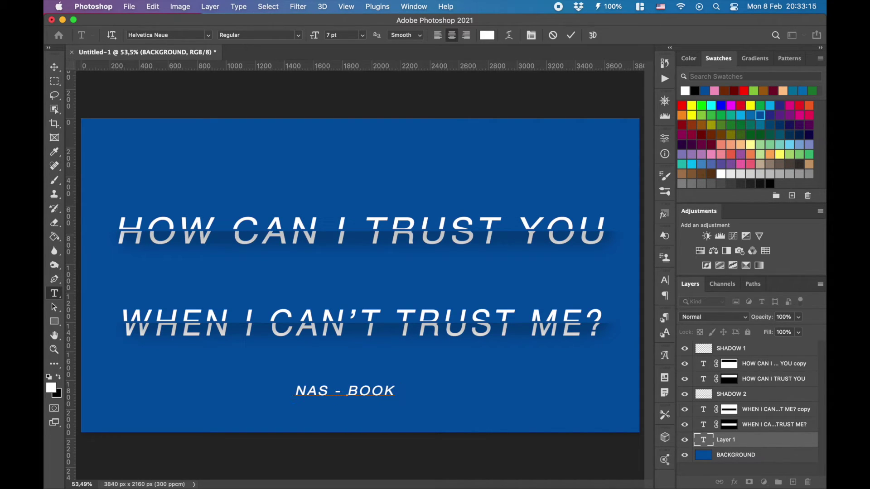
text( of R)
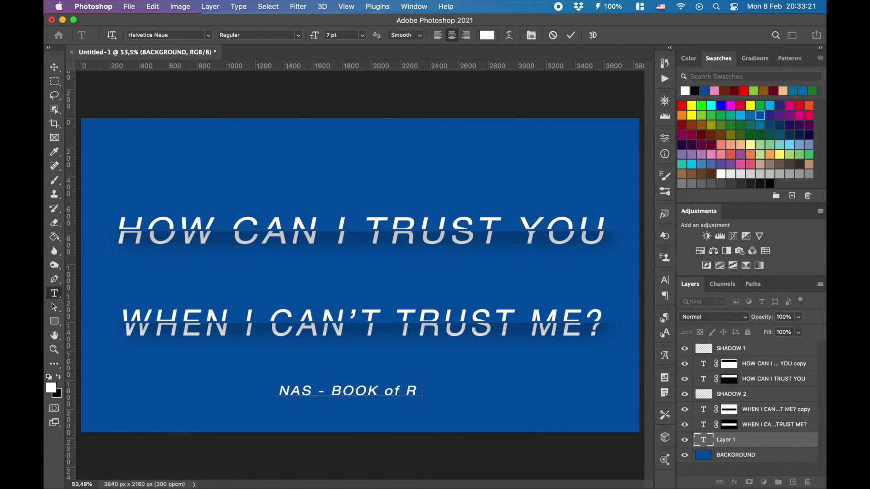
text(HYMES)
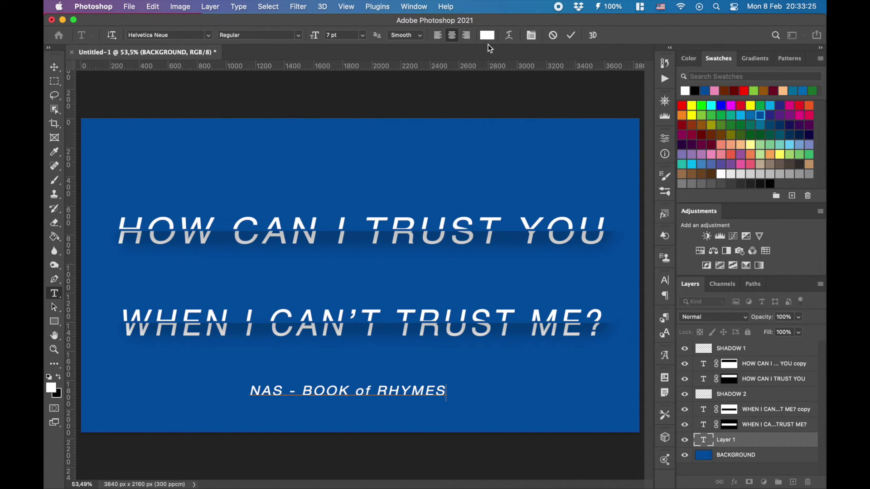
click(571, 35)
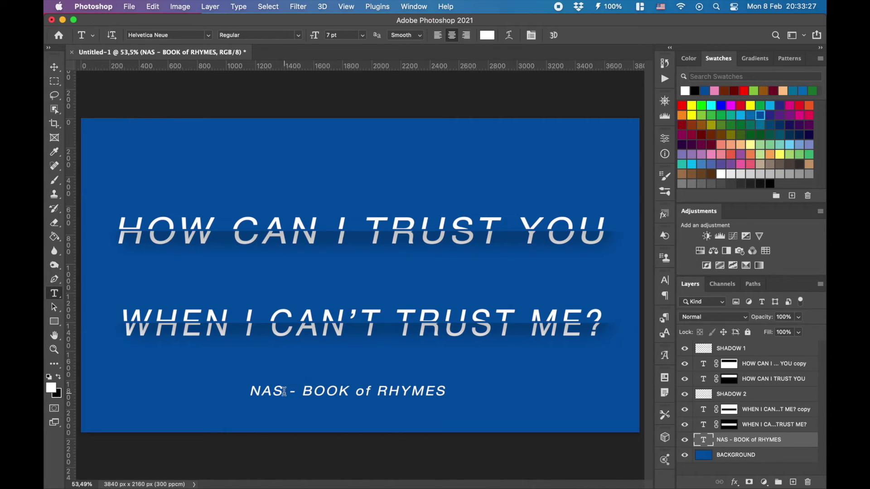
key(v)
drag(272, 398, 479, 404)
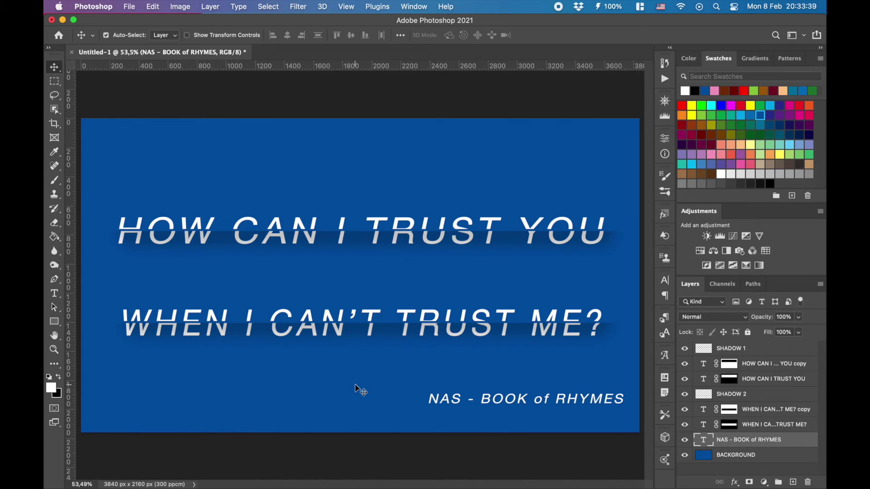
Apply the Add Noise filter to the BACKGROUND layer with amount 7%, Uniform distribution and Monochromatic enabled
click(705, 459)
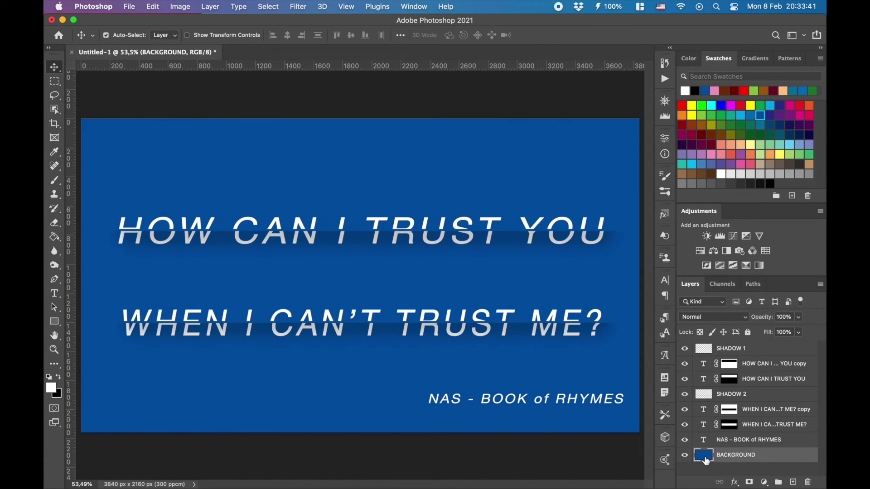
click(304, 8)
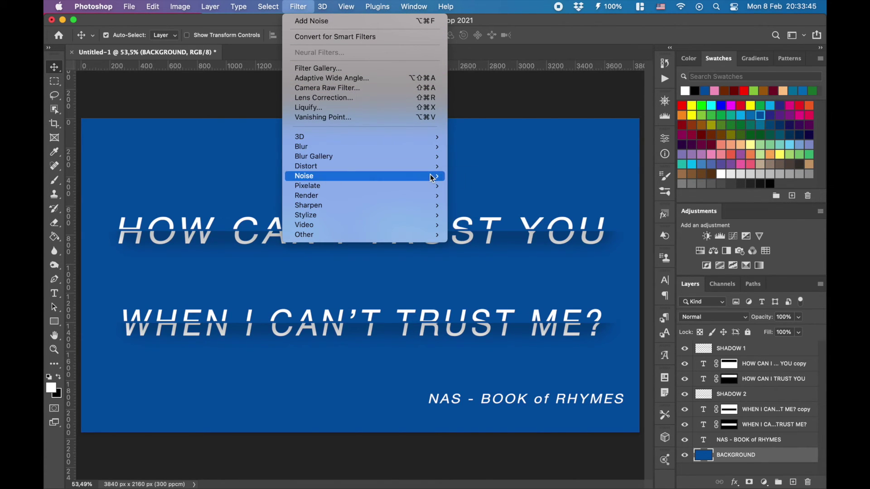
mouse_move(432, 178)
click(512, 177)
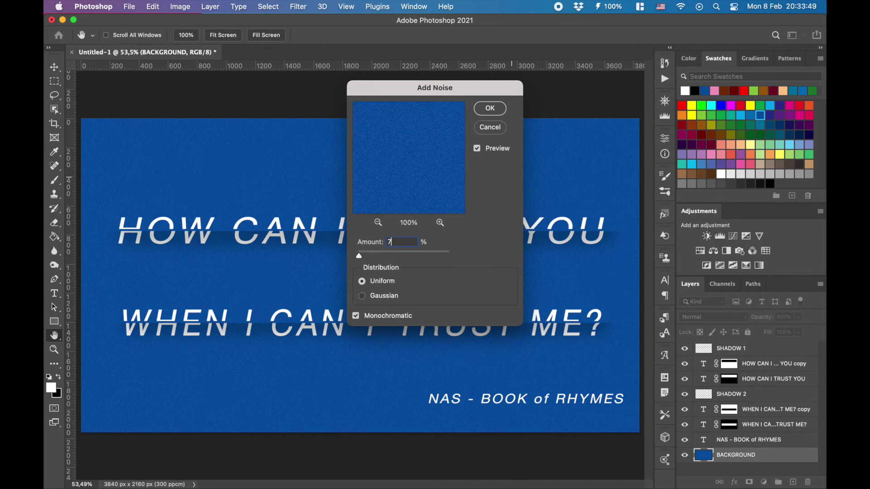
click(490, 109)
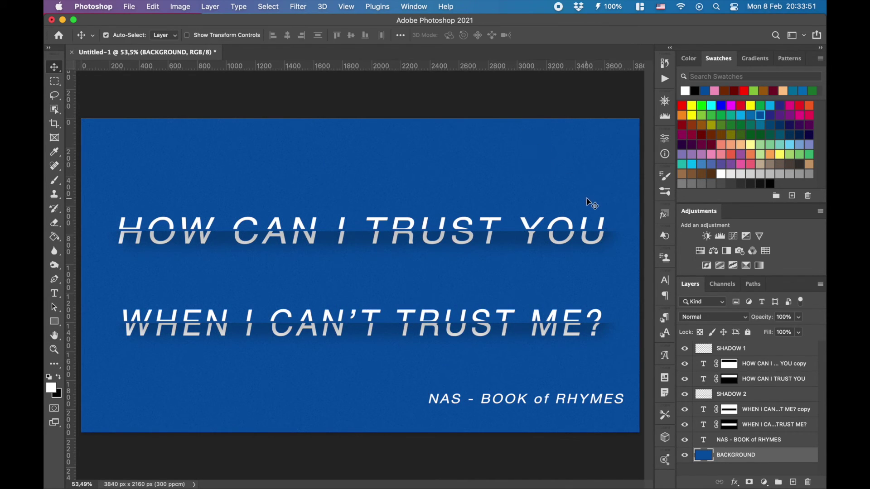
Group all layers from SHADOW 1 down to BACKGROUND and stamp the visible image onto a new layer above the group
click(743, 348)
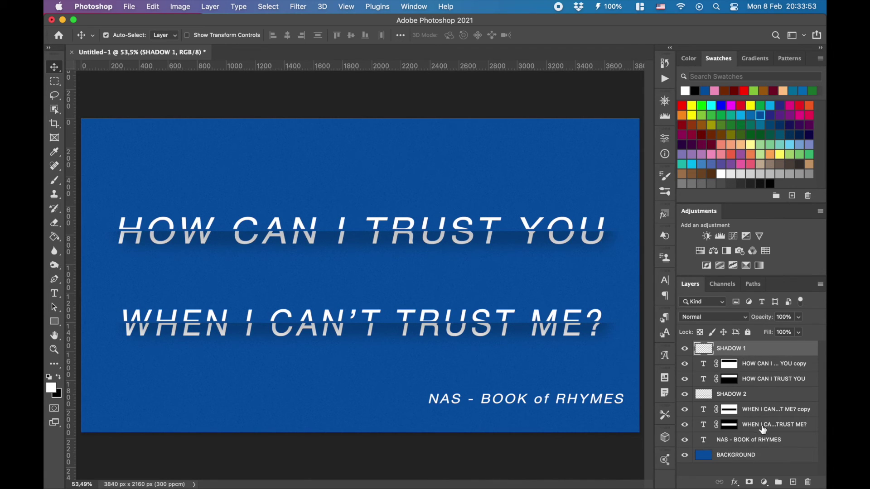
shift+click(769, 455)
key(super+g)
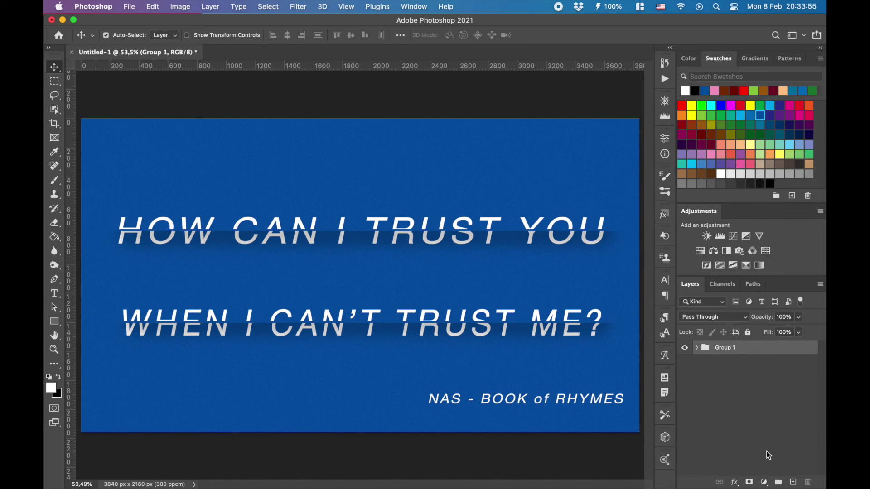
key(super+alt+shift+e)
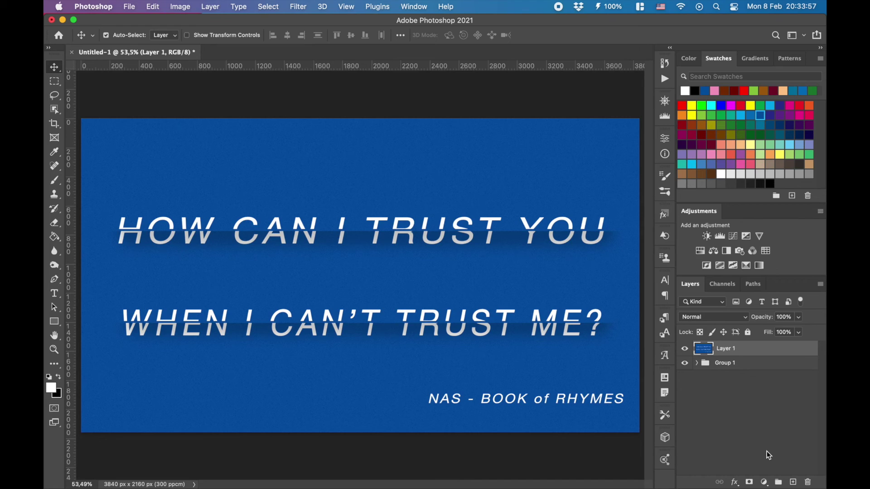